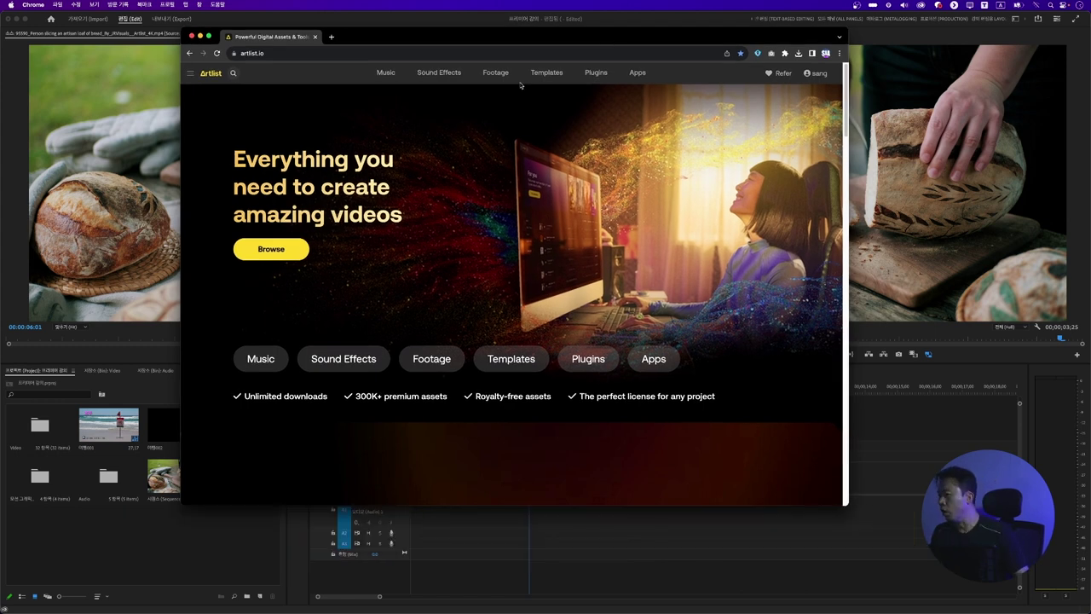
# - Filter the stock footage by the Food & Drink video theme and download the egg-frying clip by Continuous Content
pyautogui.click(496, 72)
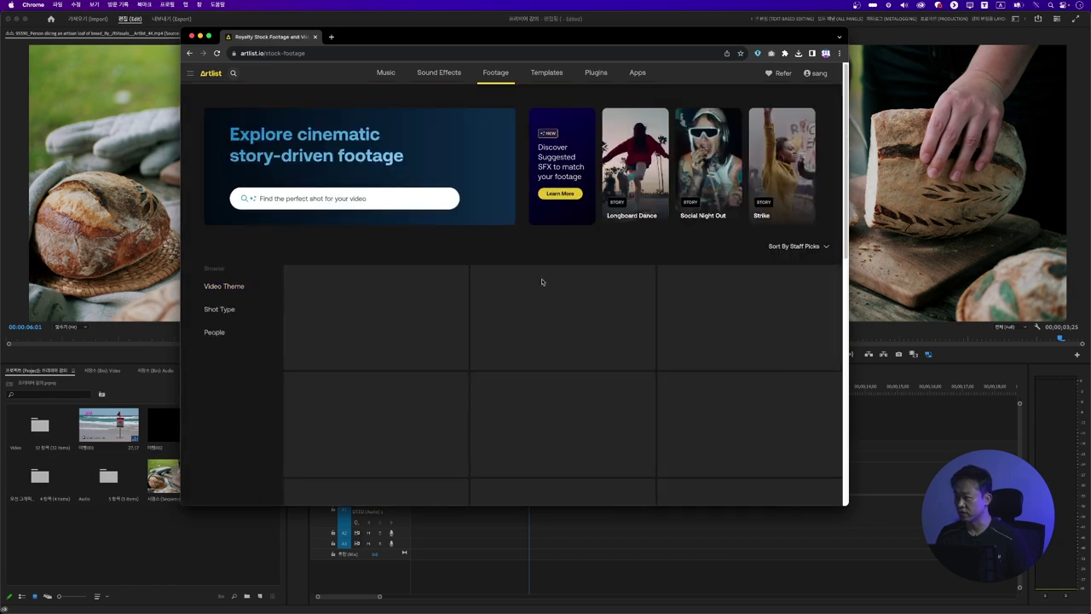
pyautogui.click(232, 287)
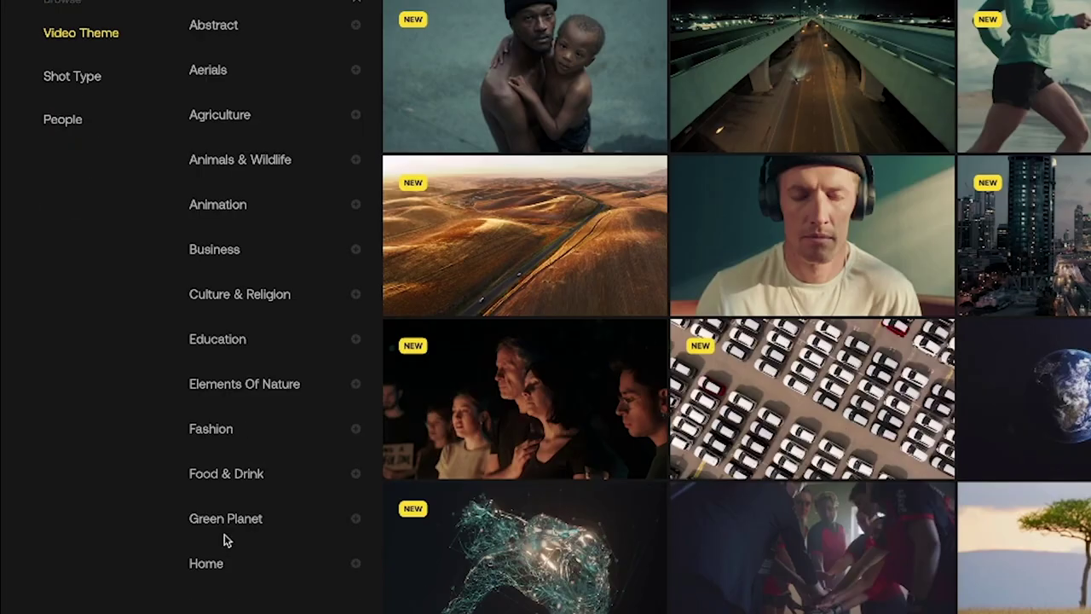
pyautogui.scroll(1, 226, 540)
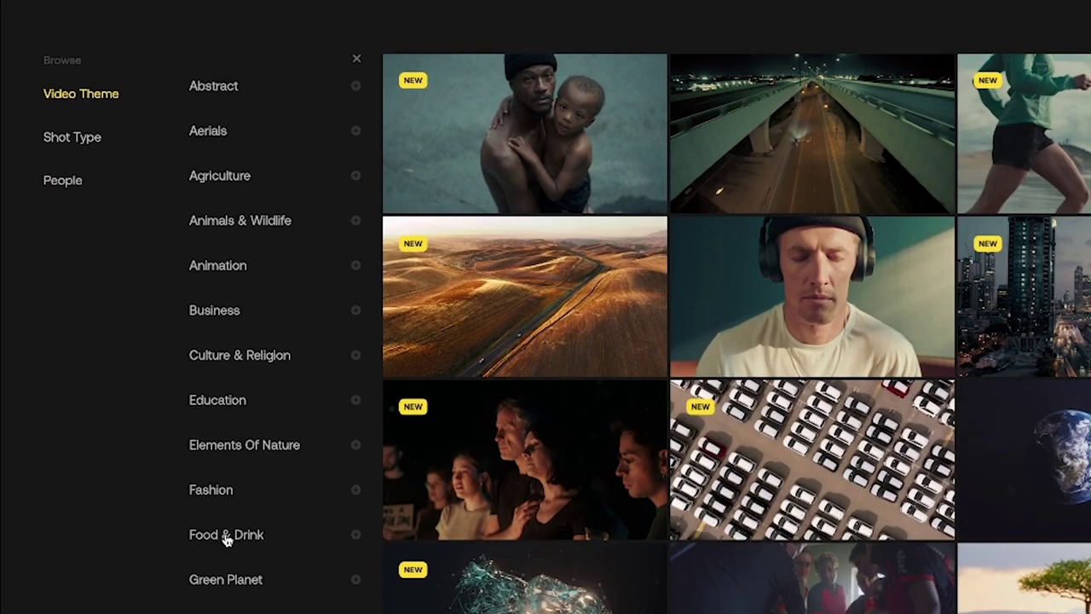
pyautogui.scroll(-1, 239, 375)
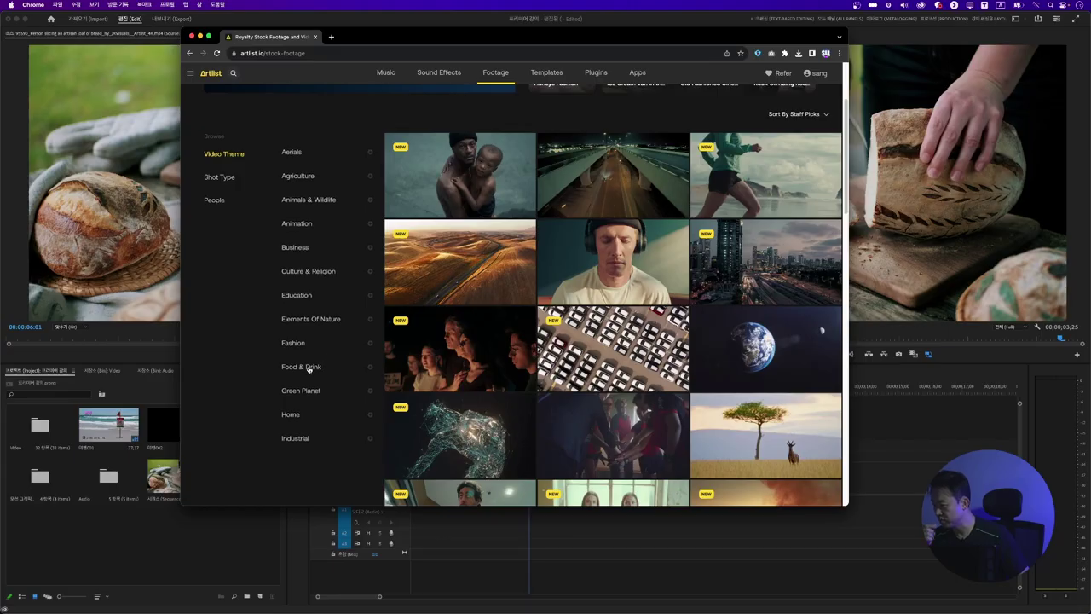
pyautogui.click(311, 366)
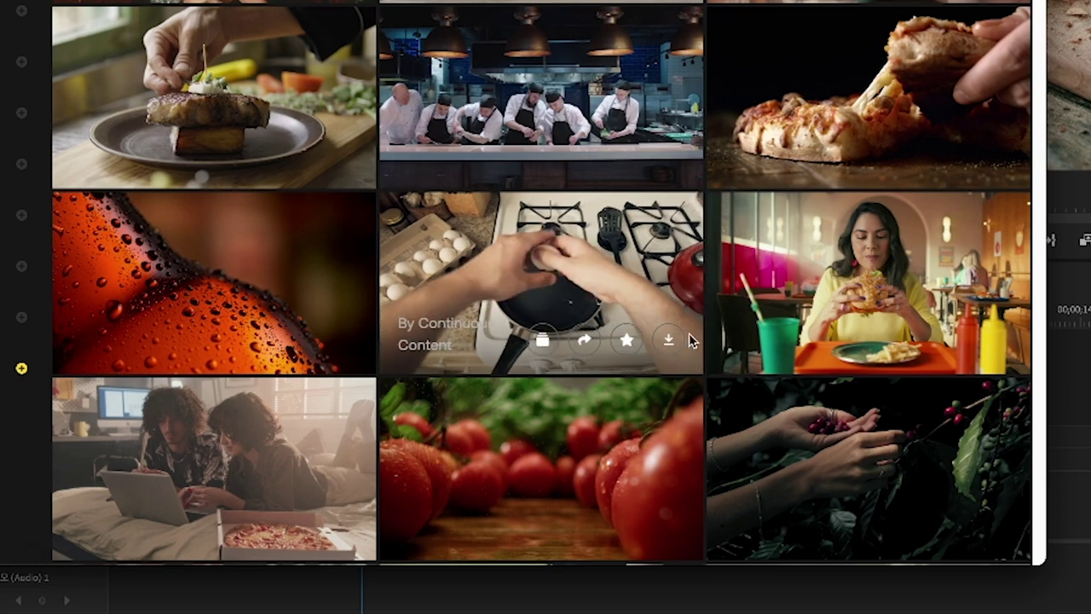
pyautogui.click(668, 339)
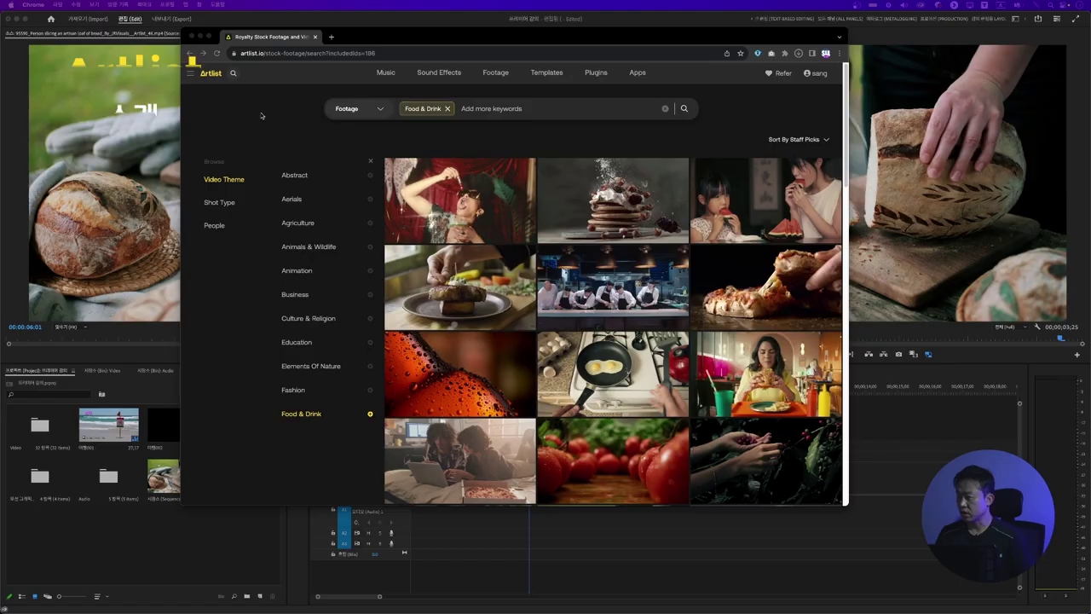
# - Look through Artlist's royalty-free music list and its moods, as well as the footage catalogue's video themes
pyautogui.click(216, 77)
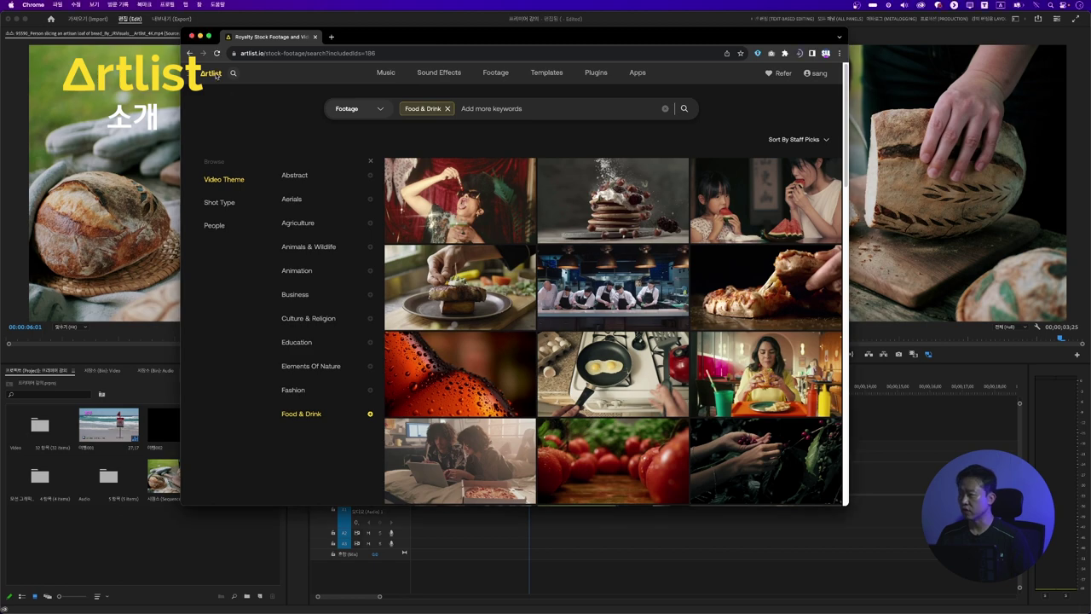
pyautogui.click(211, 75)
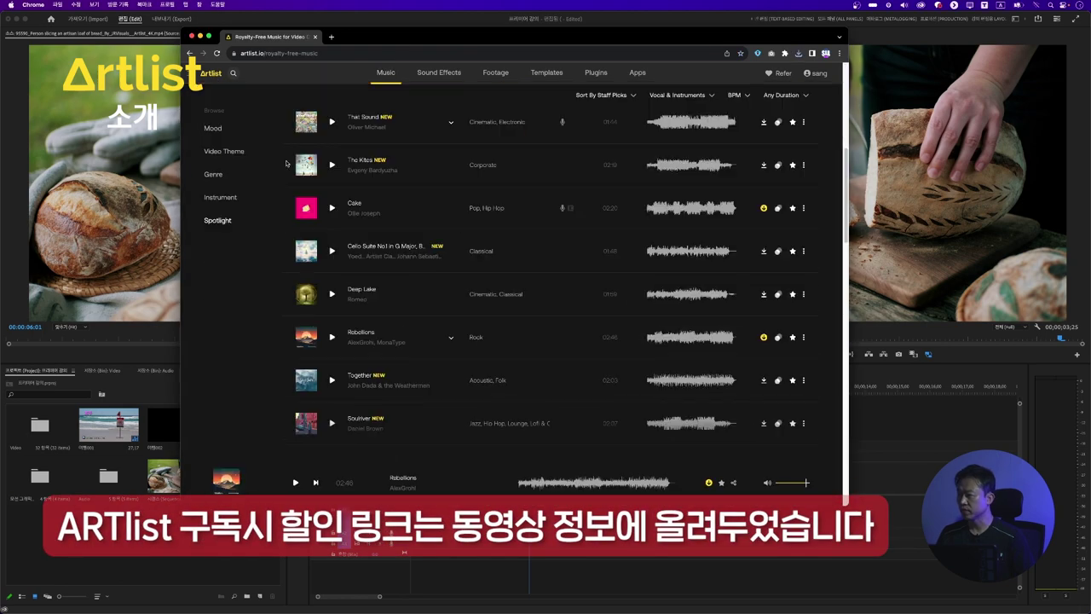
pyautogui.scroll(3, 287, 162)
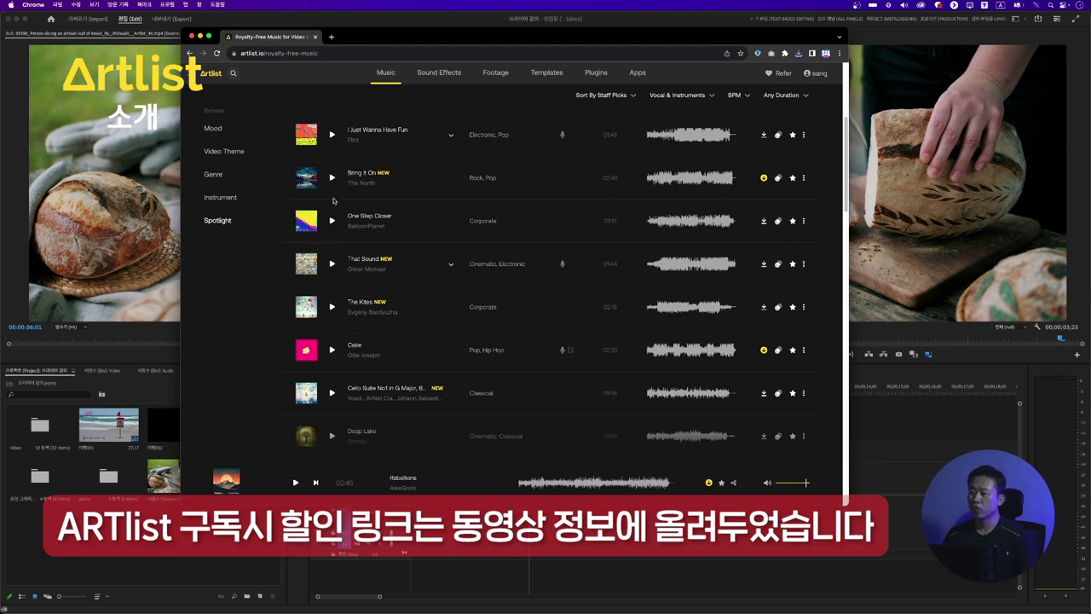
pyautogui.scroll(-2, 400, 217)
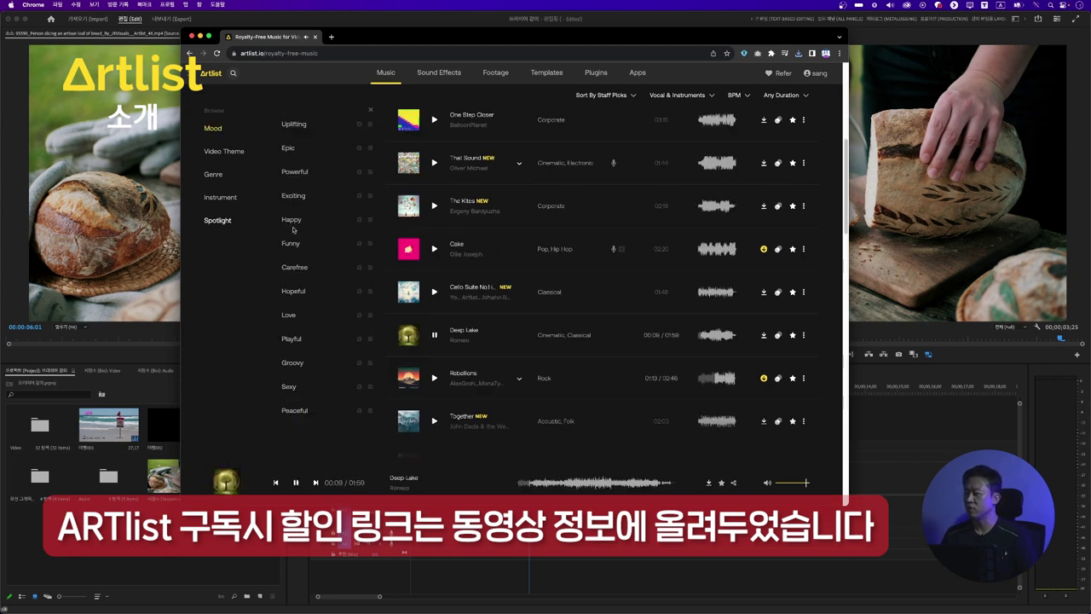
pyautogui.click(293, 229)
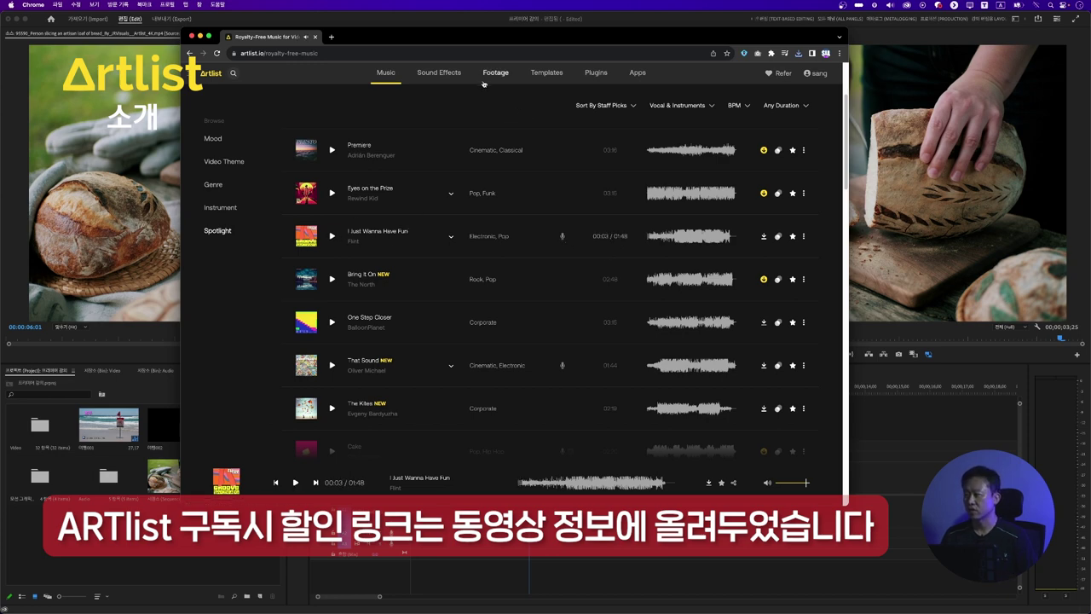
pyautogui.click(452, 76)
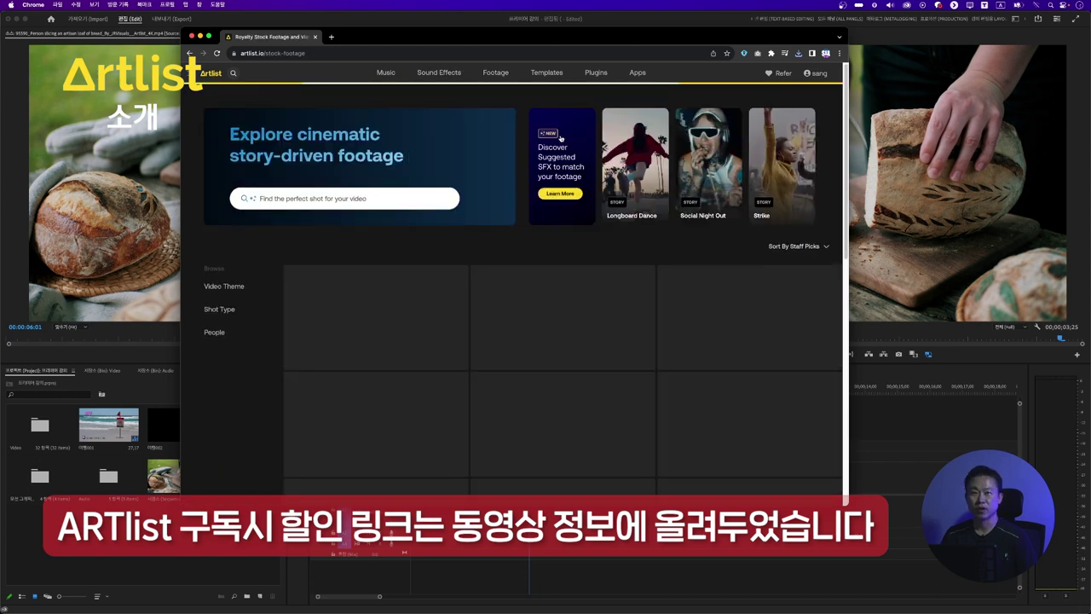
pyautogui.scroll(-1, 504, 337)
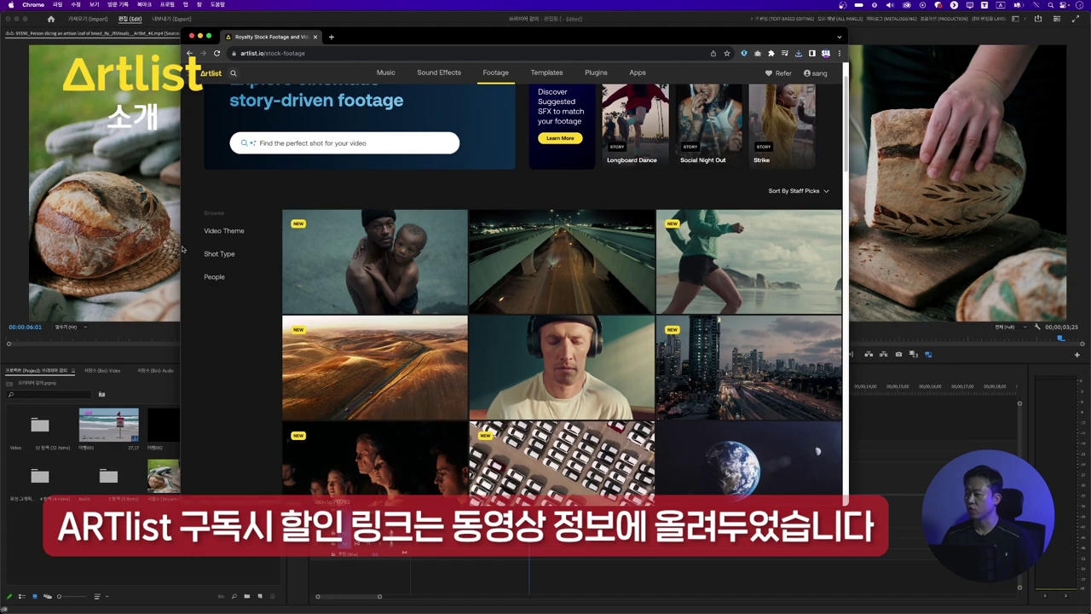
pyautogui.click(221, 231)
pyautogui.scroll(-5, 517, 316)
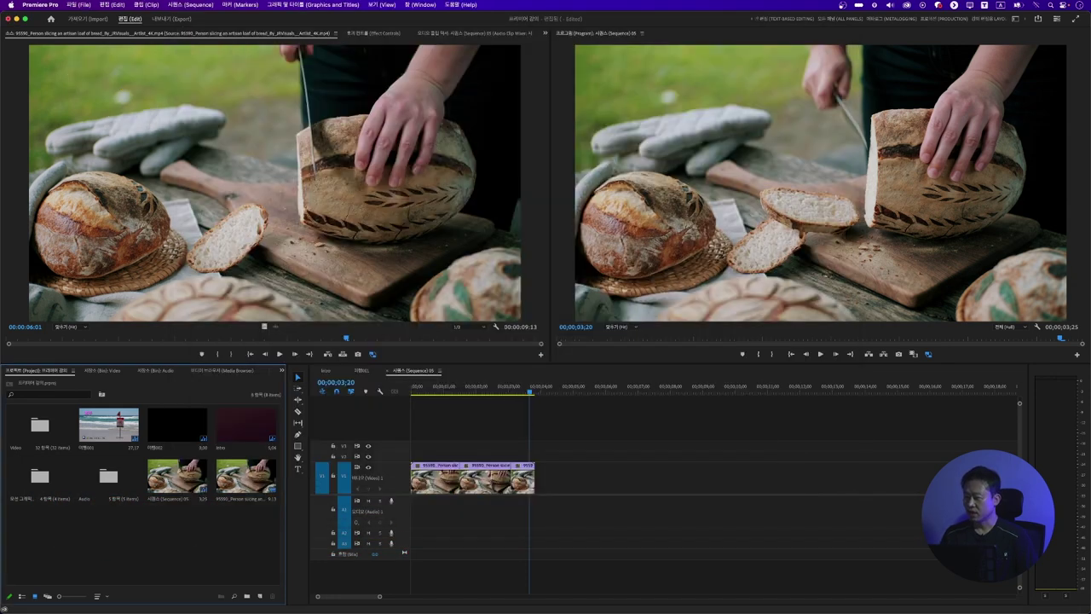
# - Import 499453_0026_By_Continuous_Content_Artlist_HD.mp4 into the project and create a sequence from it with the V1 track expanded
pyautogui.moveTo(216, 610); pyautogui.dragTo(107, 538)
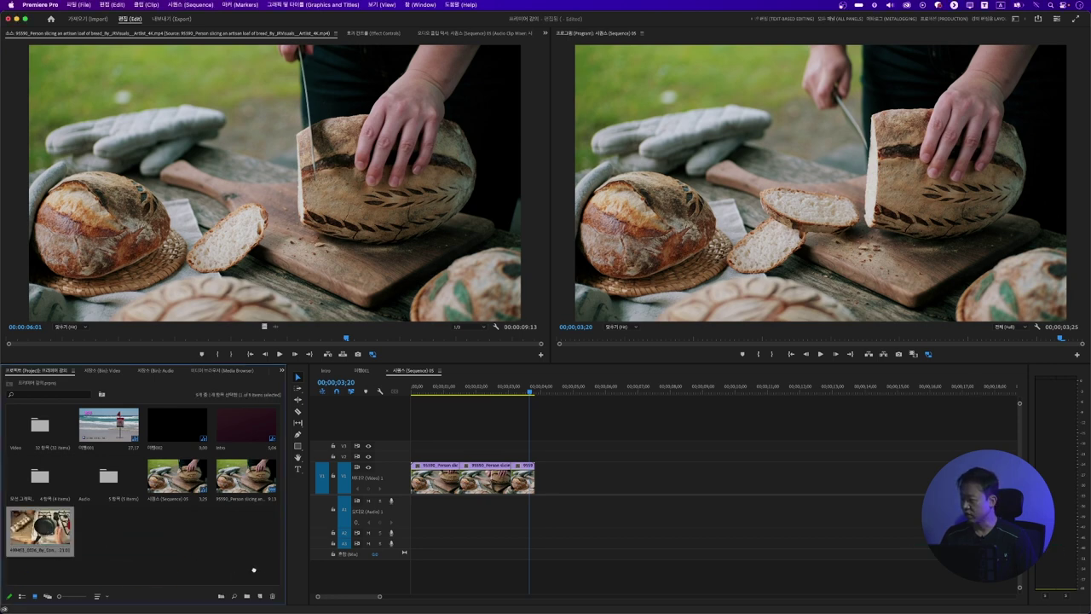
pyautogui.moveTo(265, 596); pyautogui.dragTo(261, 595)
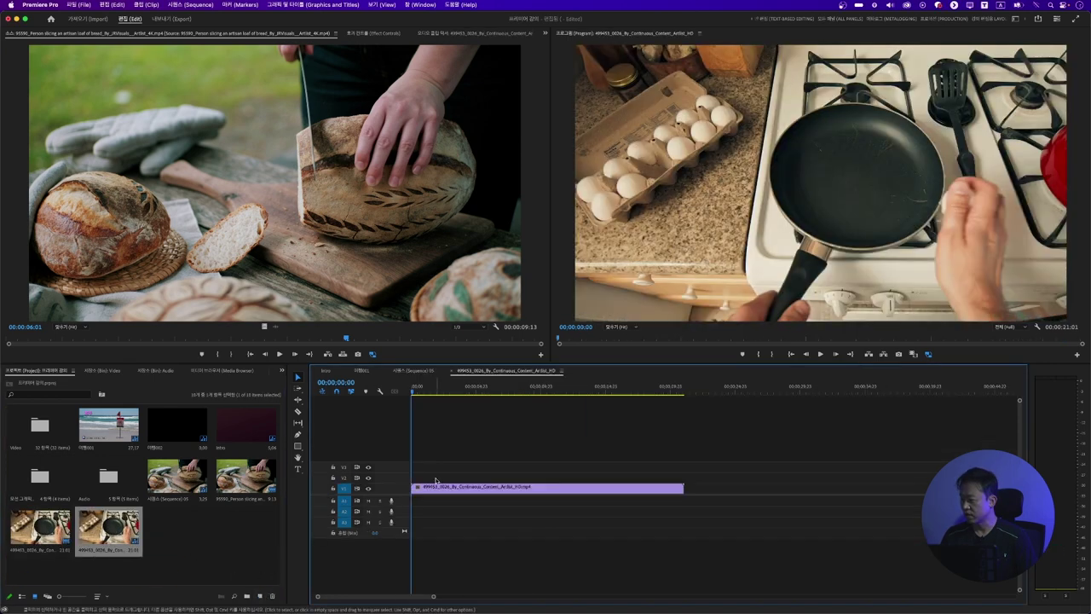
pyautogui.doubleClick(396, 491)
pyautogui.doubleClick(397, 492)
pyautogui.doubleClick(391, 495)
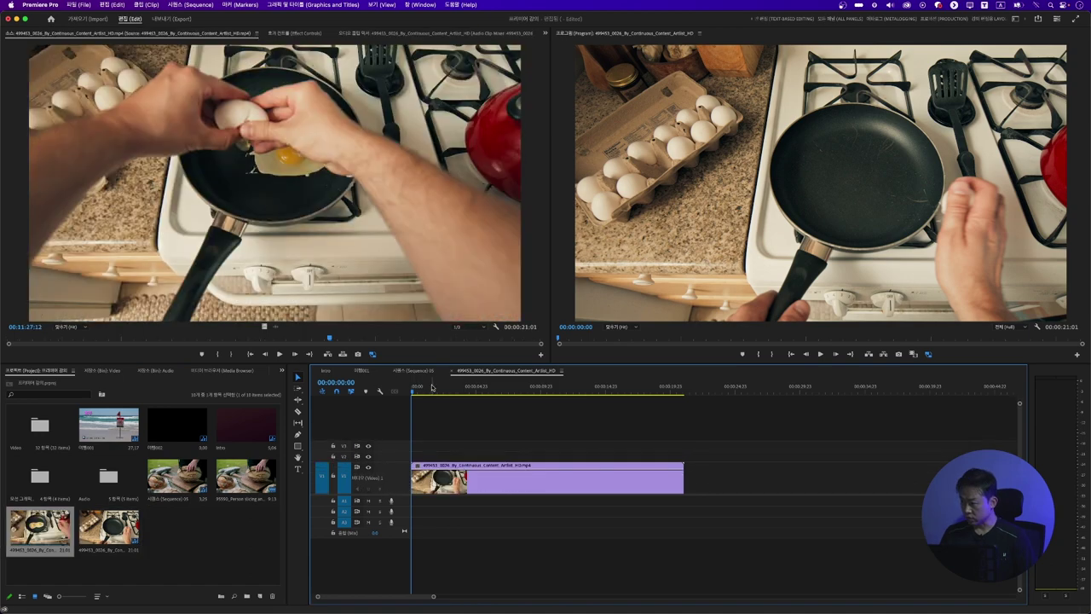
# - Preview the egg-frying sequence and split its clip at 00:00:02:07 with the Razor tool
pyautogui.press('space')
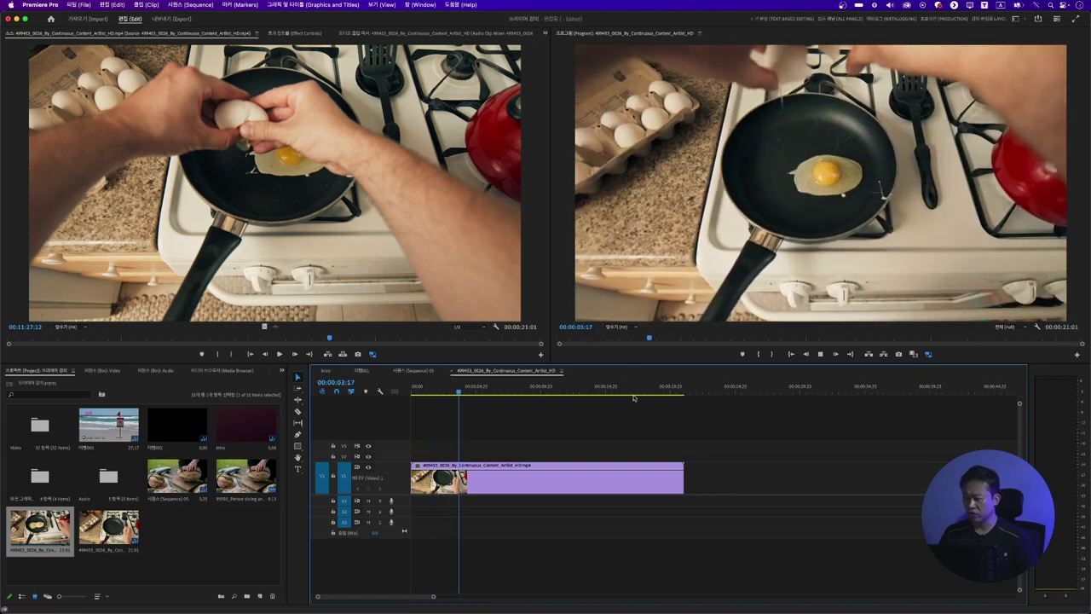
pyautogui.click(426, 392)
pyautogui.moveTo(427, 393)
pyautogui.mouseDown()
pyautogui.moveTo(412, 392)
pyautogui.moveTo(426, 396)
pyautogui.mouseUp()
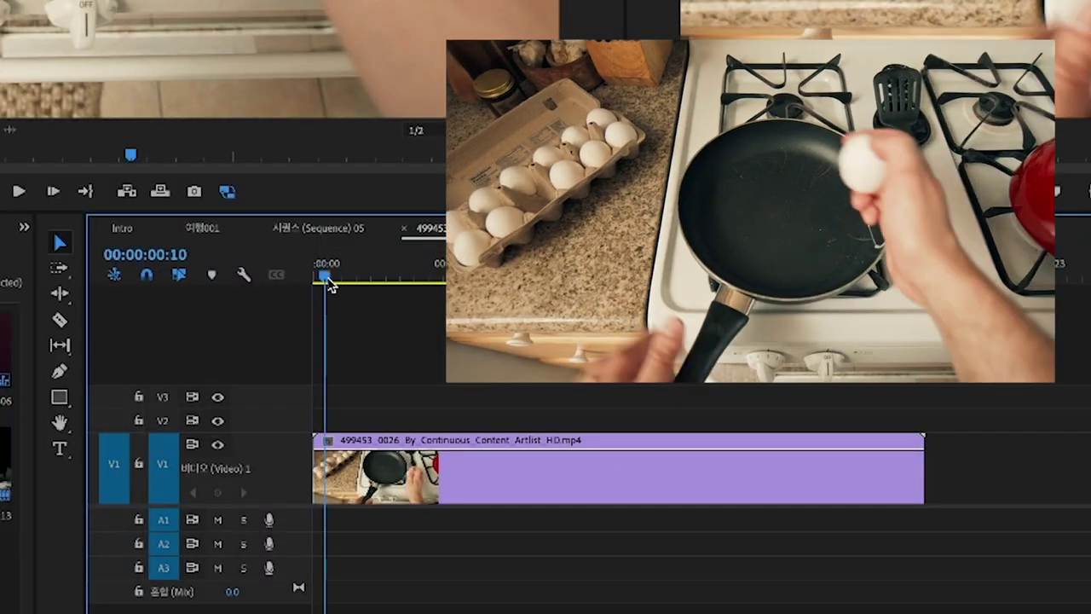
pyautogui.moveTo(346, 286); pyautogui.dragTo(382, 293)
pyautogui.click(60, 320)
pyautogui.click(380, 473)
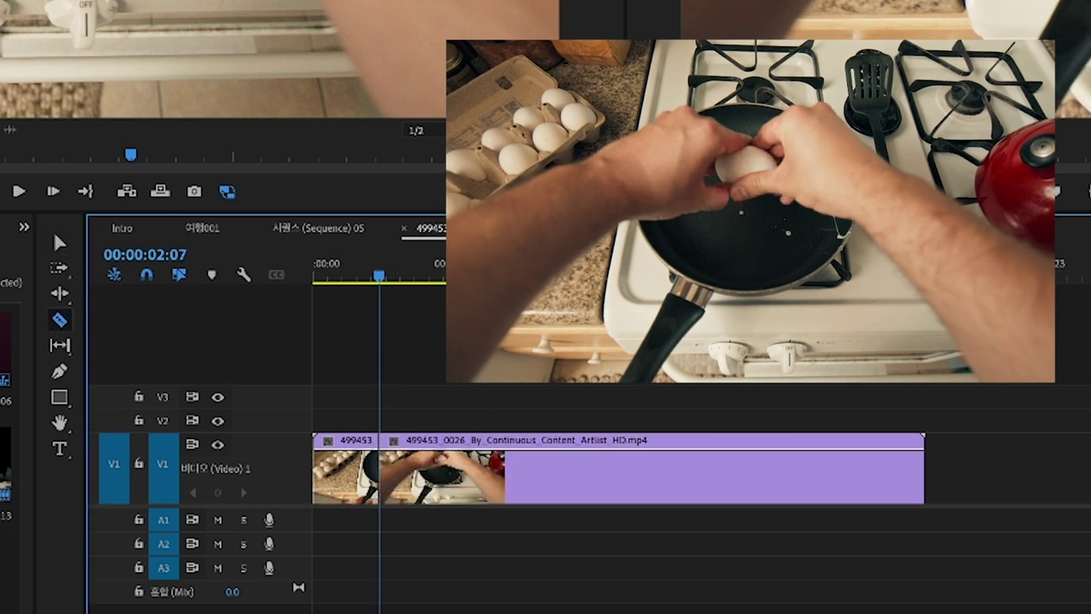
pyautogui.click(59, 243)
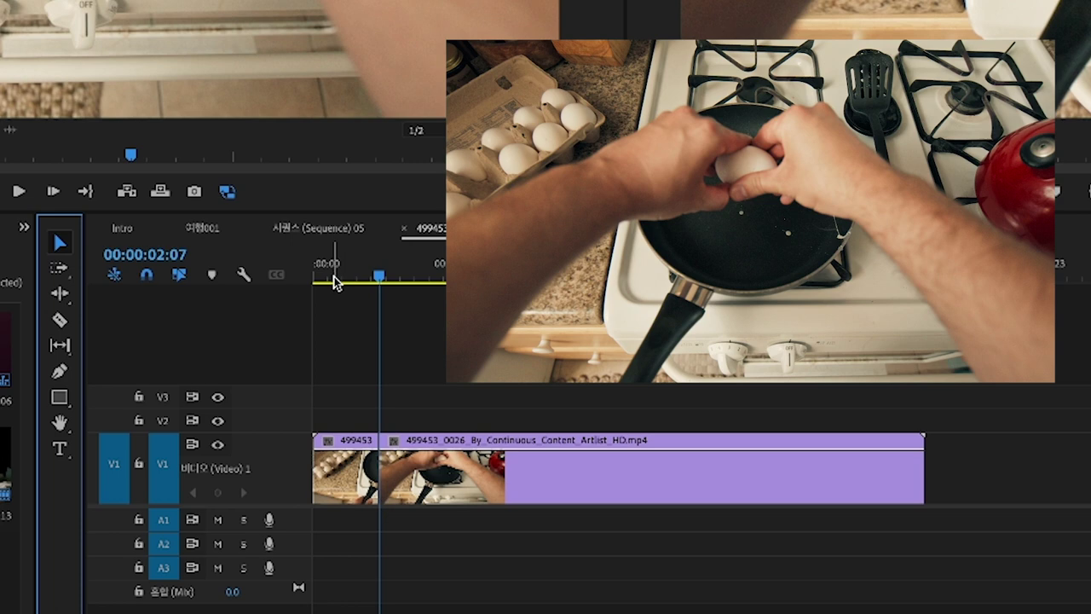
# - Split the clip into further short segments between 00:00:02:07 and 00:00:04:11
pyautogui.moveTo(379, 282); pyautogui.dragTo(445, 285)
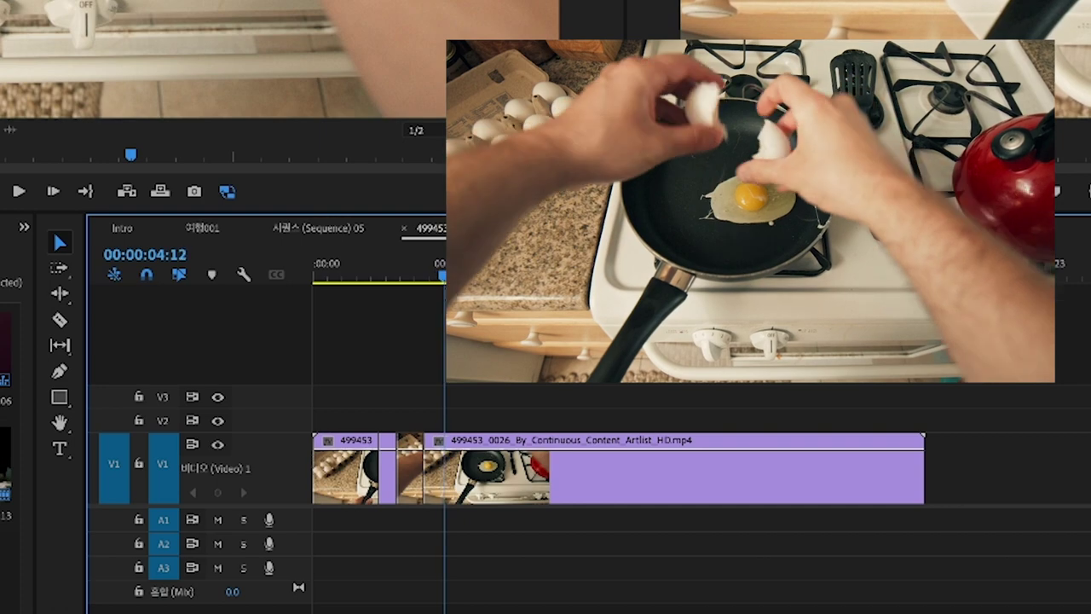
pyautogui.hotkey('ctrl', 'k')
pyautogui.press('Left')
# - Delete the short segment starting at 00:00:02:07 and the one ending at 00:00:04:11, leaving gaps between the remaining clips
pyautogui.moveTo(410, 352); pyautogui.dragTo(432, 460)
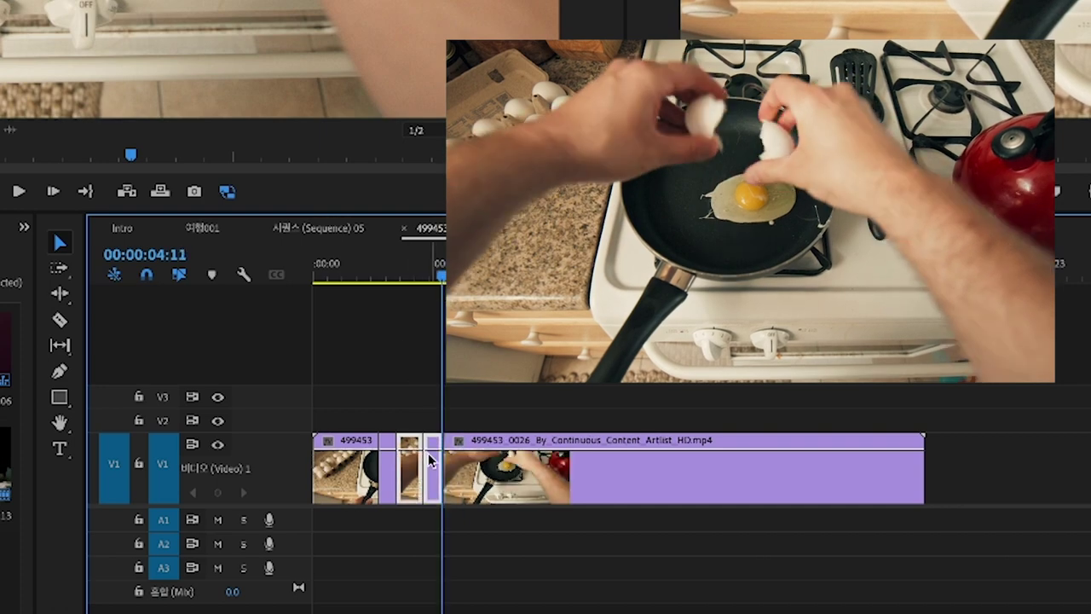
pyautogui.moveTo(334, 290); pyautogui.dragTo(391, 315)
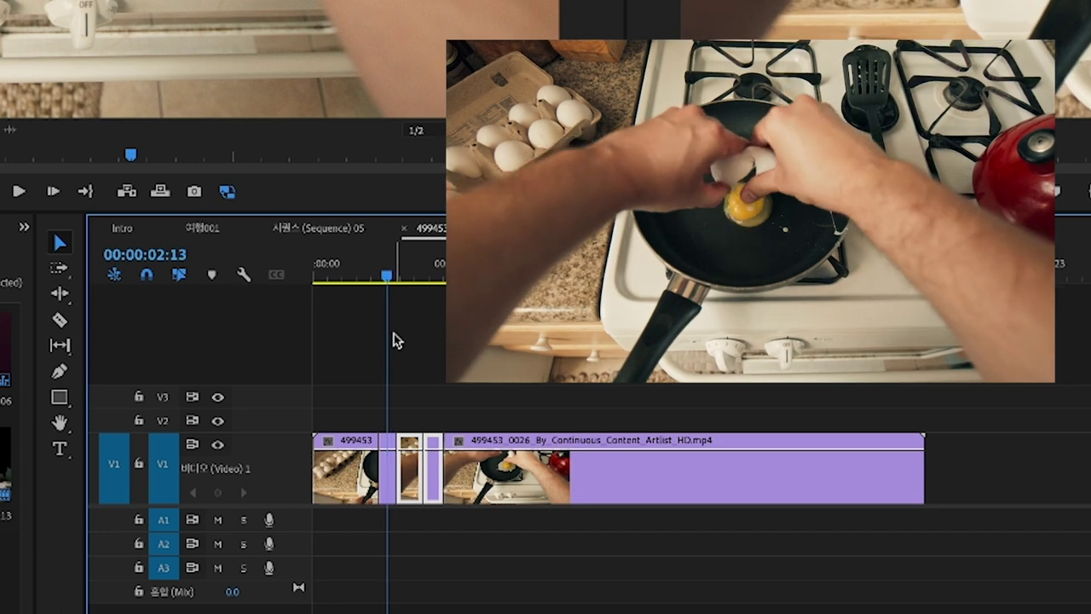
pyautogui.press('Delete')
pyautogui.press('Delete')
# - Split the remaining long clip into short segments at several points up to 00:00:19:17
pyautogui.press('Down')
pyautogui.press('space')
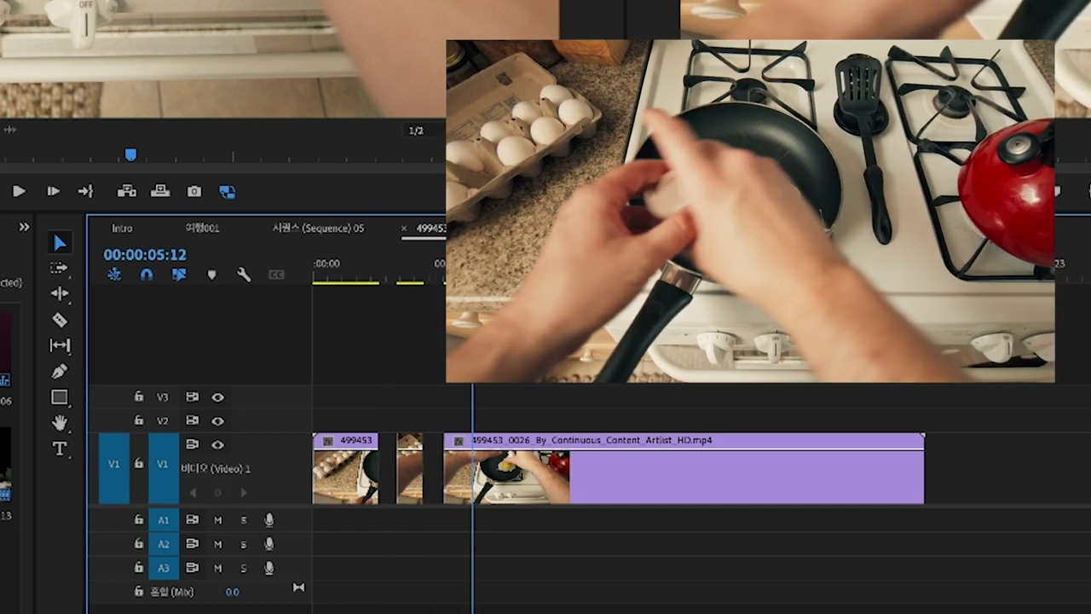
pyautogui.moveTo(474, 278); pyautogui.dragTo(886, 323)
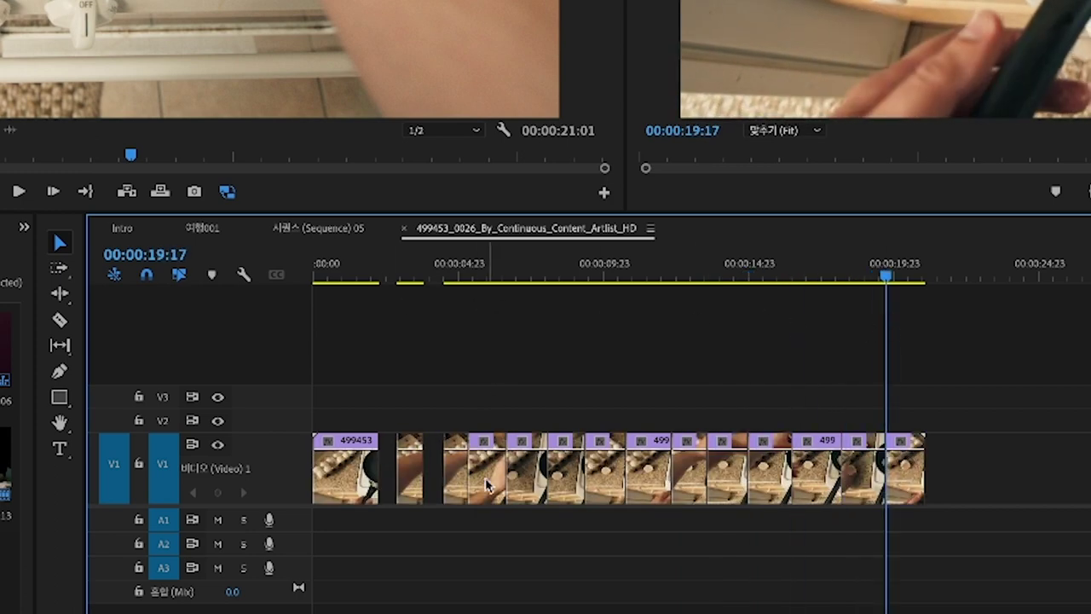
# - Delete every other segment from about 00:00:05 to the end of the sequence, leaving the gaps open
pyautogui.press('Delete')
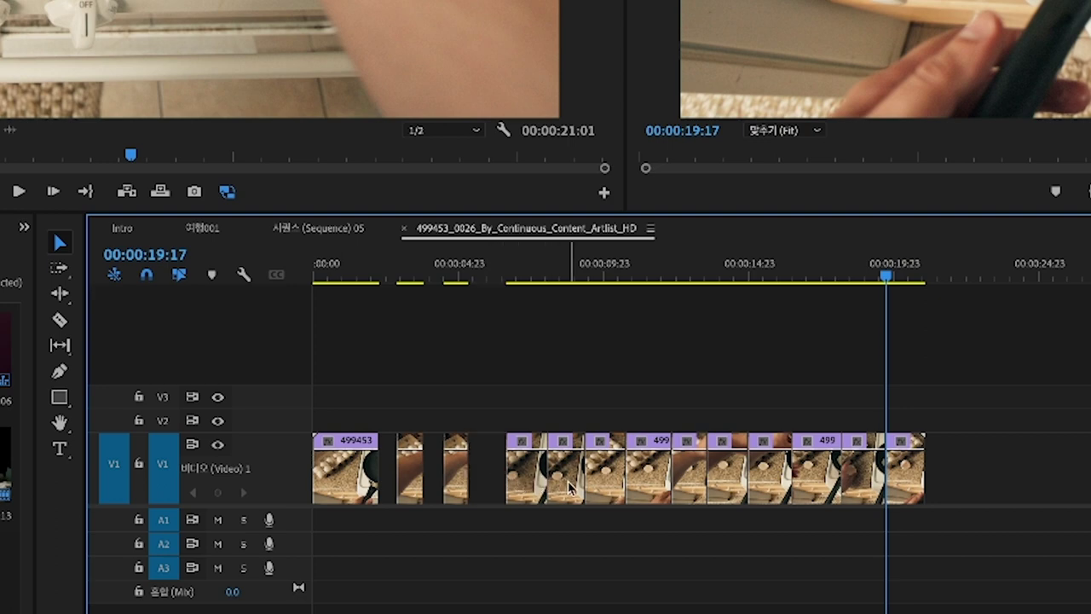
pyautogui.click(568, 484)
pyautogui.press('Delete')
pyautogui.click(647, 484)
pyautogui.press('Delete')
pyautogui.click(726, 485)
pyautogui.press('Delete')
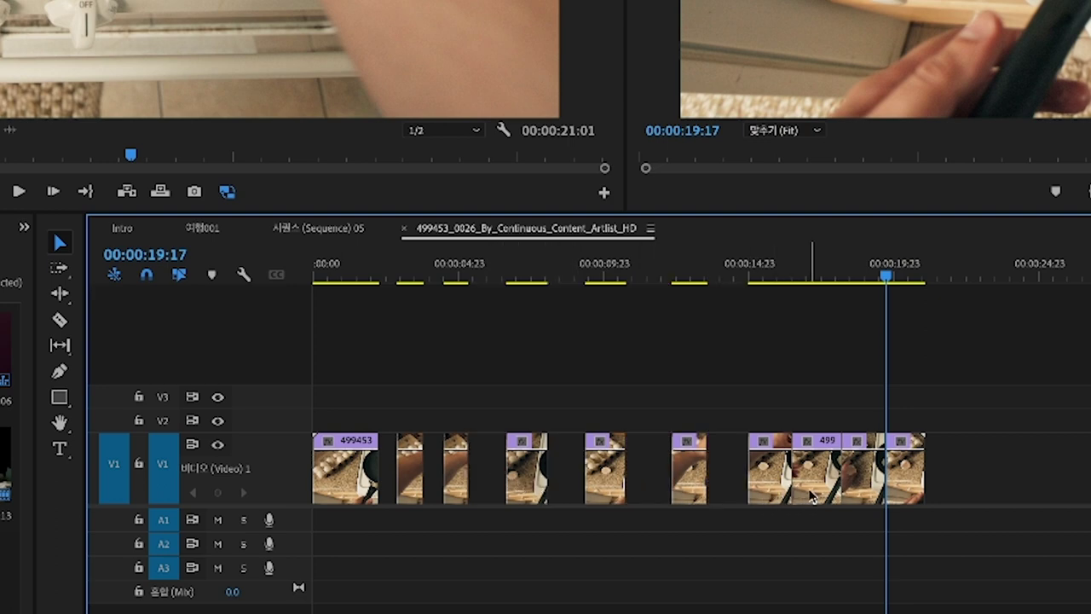
pyautogui.click(811, 496)
pyautogui.press('Delete')
pyautogui.click(916, 496)
pyautogui.press('Delete')
# - Return the playhead to 00:00:00:00, select all the separated clips on V1 and remove the empty spaces with Close Gap
pyautogui.moveTo(632, 272); pyautogui.dragTo(370, 272)
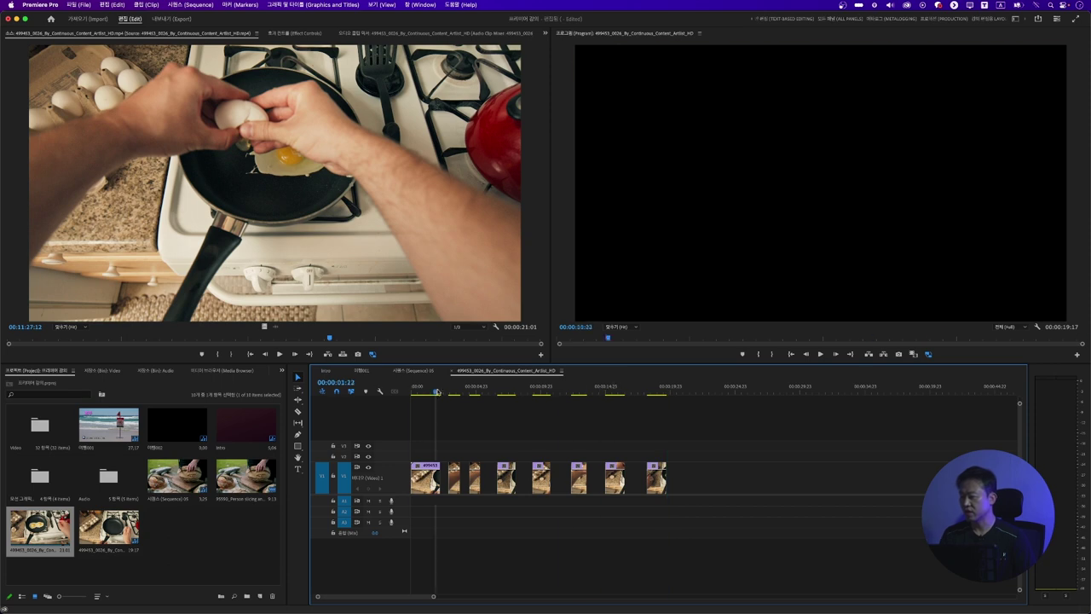
pyautogui.moveTo(436, 392); pyautogui.dragTo(411, 391)
pyautogui.moveTo(445, 443); pyautogui.dragTo(275, 192)
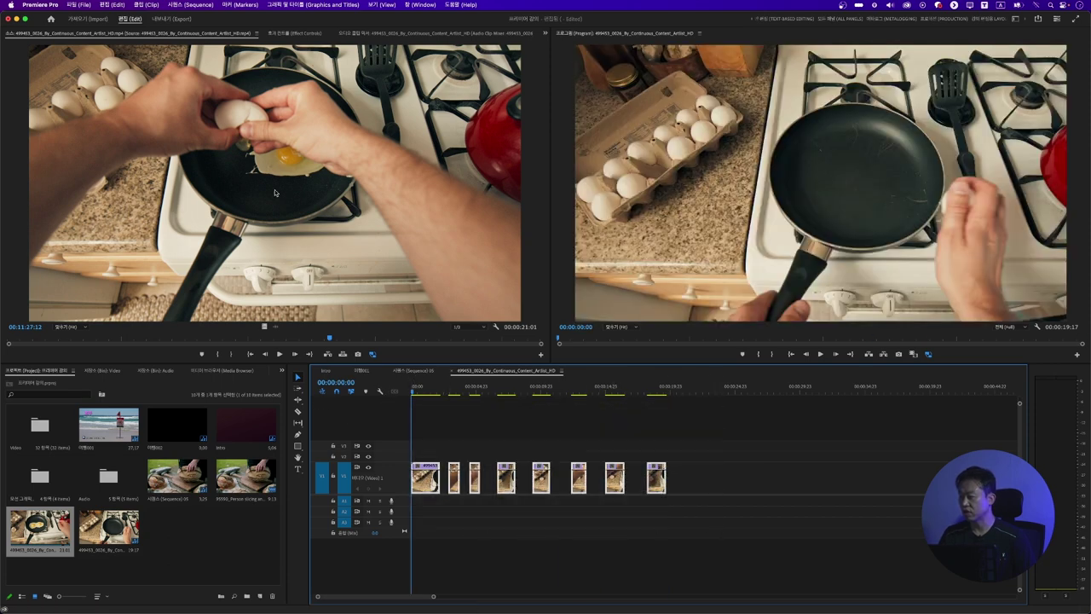
pyautogui.click(201, 5)
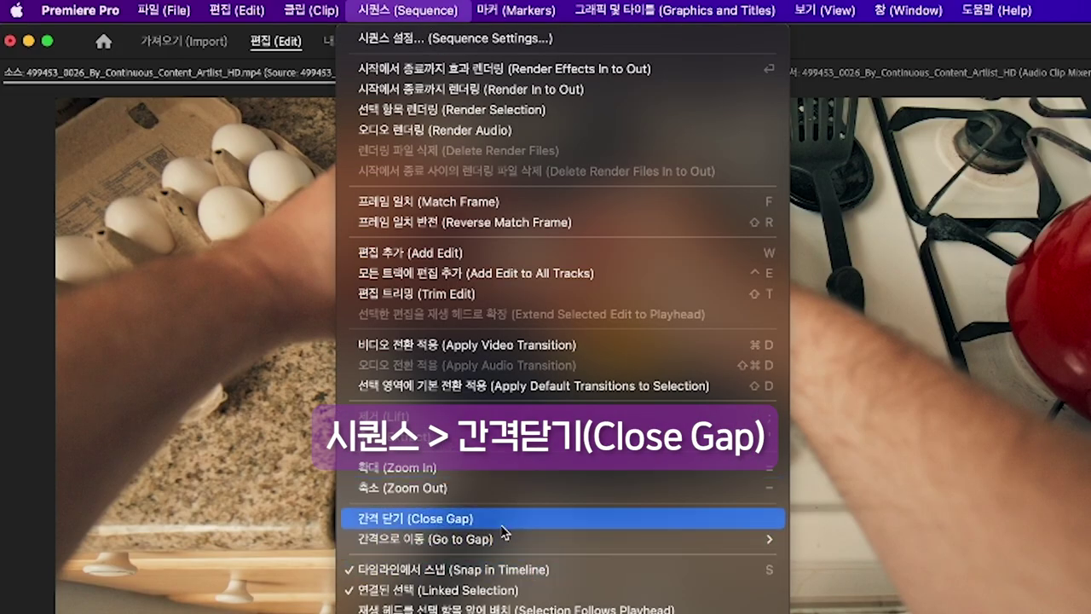
pyautogui.click(232, 238)
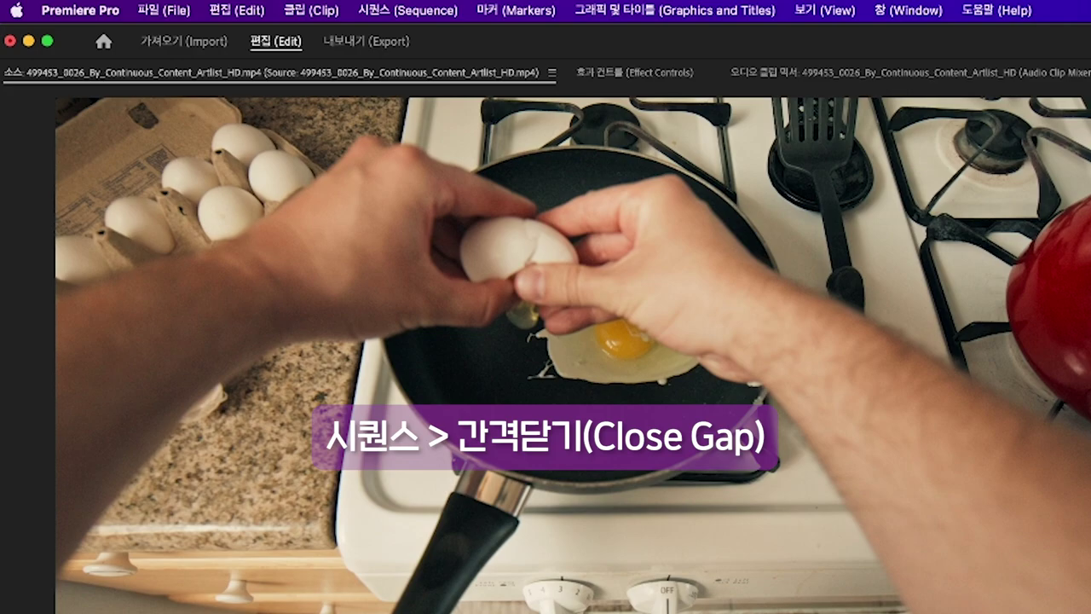
# - Play back and scrub through the start of the closed-up sequence to review the jump cuts
pyautogui.press('space')
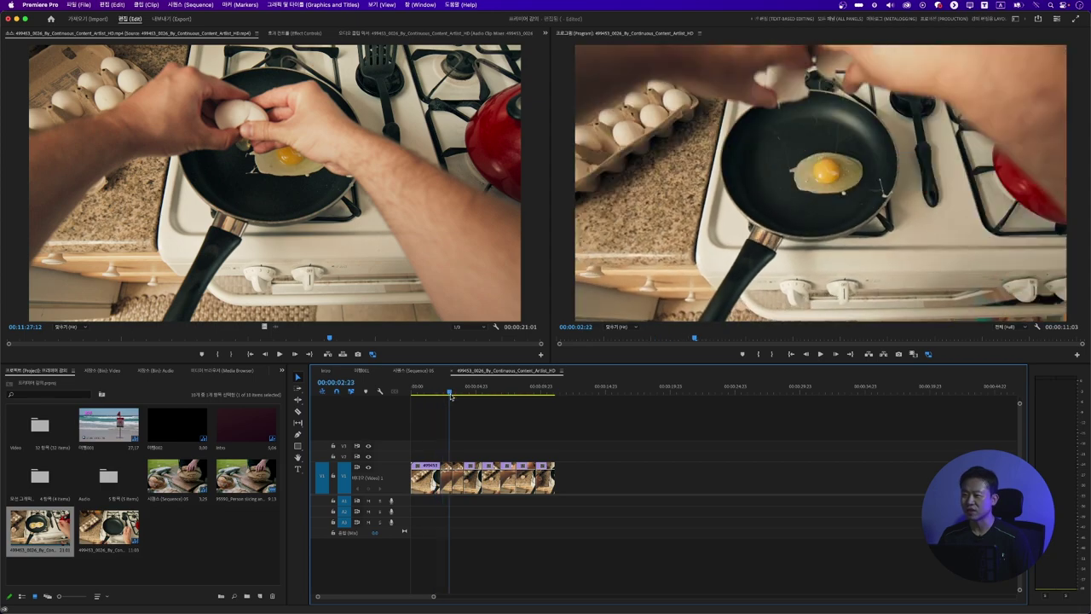
pyautogui.moveTo(475, 402); pyautogui.dragTo(431, 428)
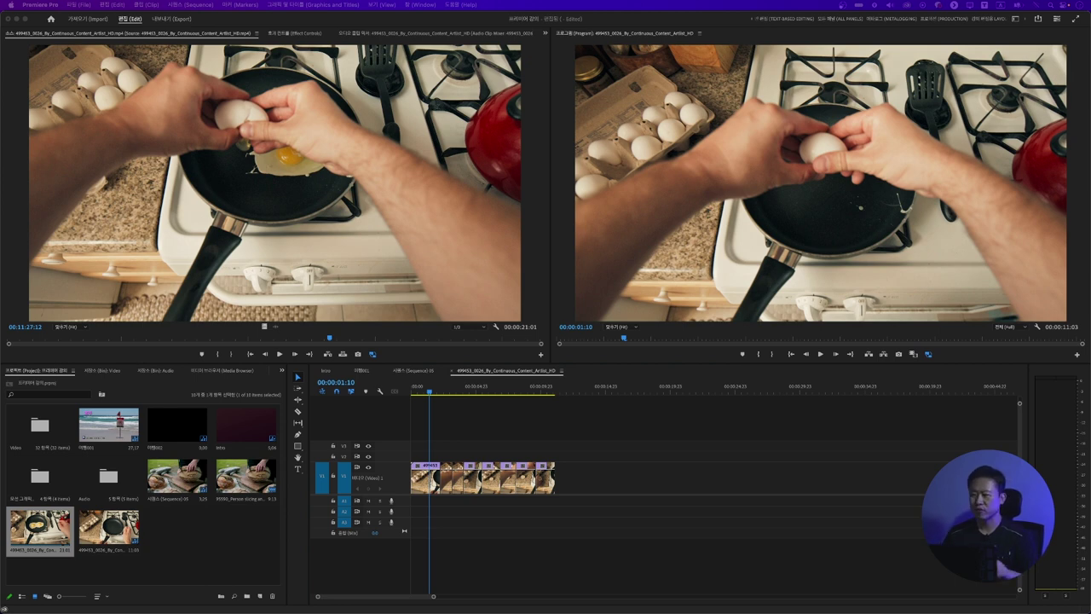
pyautogui.click(425, 391)
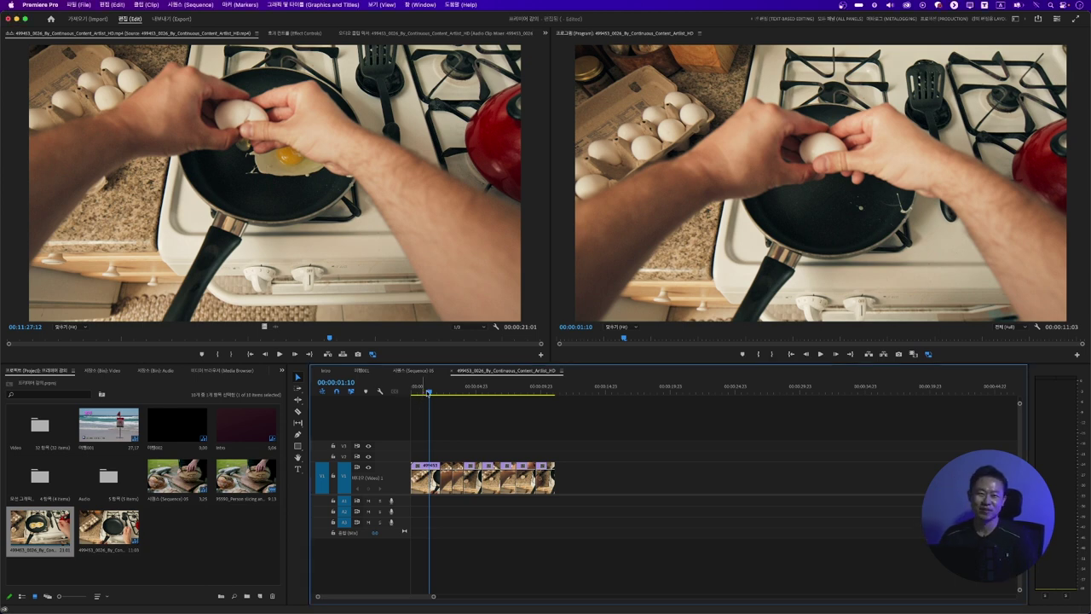